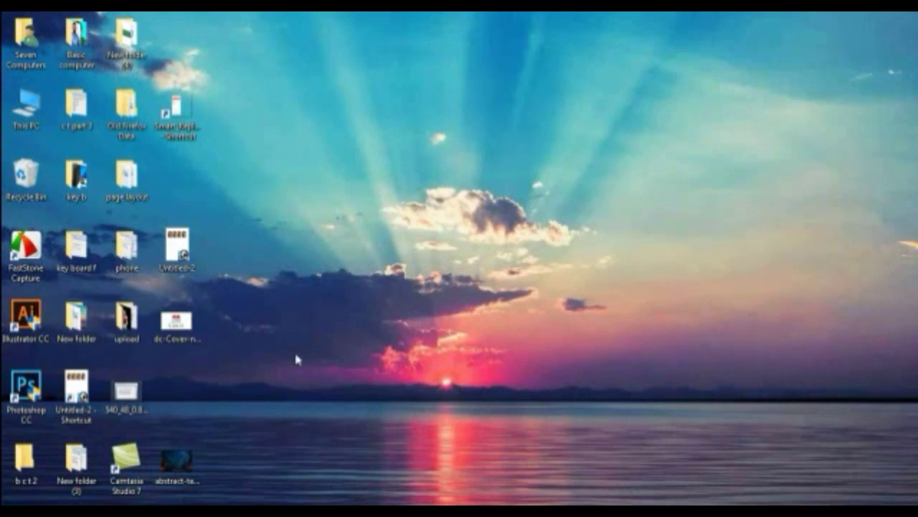
Step: Select the This PC icon on the desktop, followed by the Recycle Bin
click(30, 119)
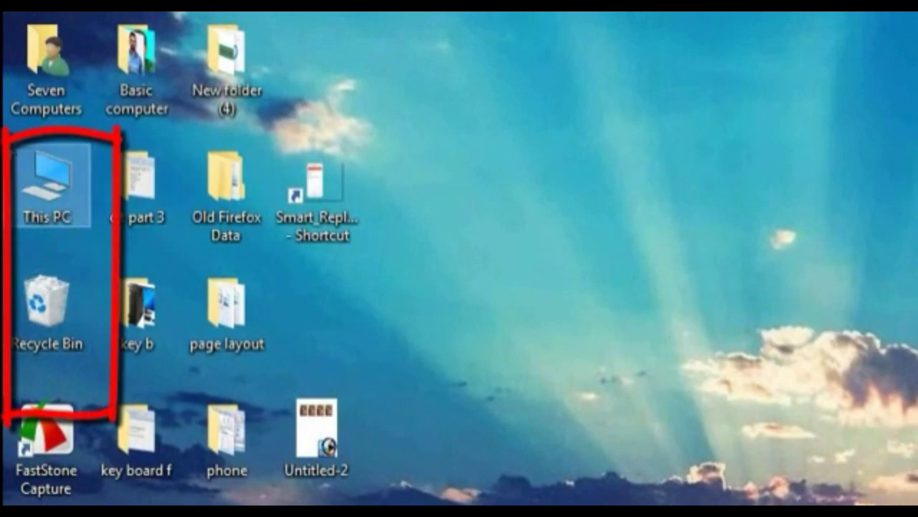
click(61, 309)
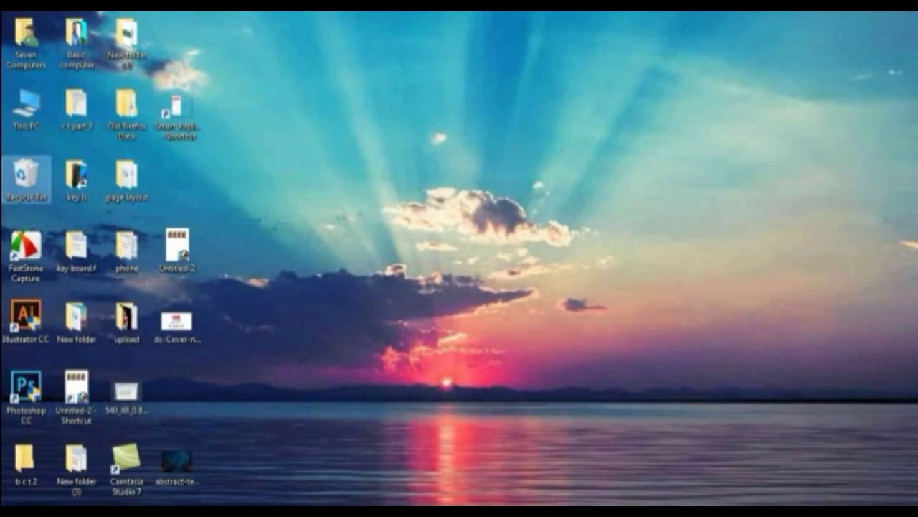
Step: Look through the Start menu, its full app list and its power options, and close it
key(super)
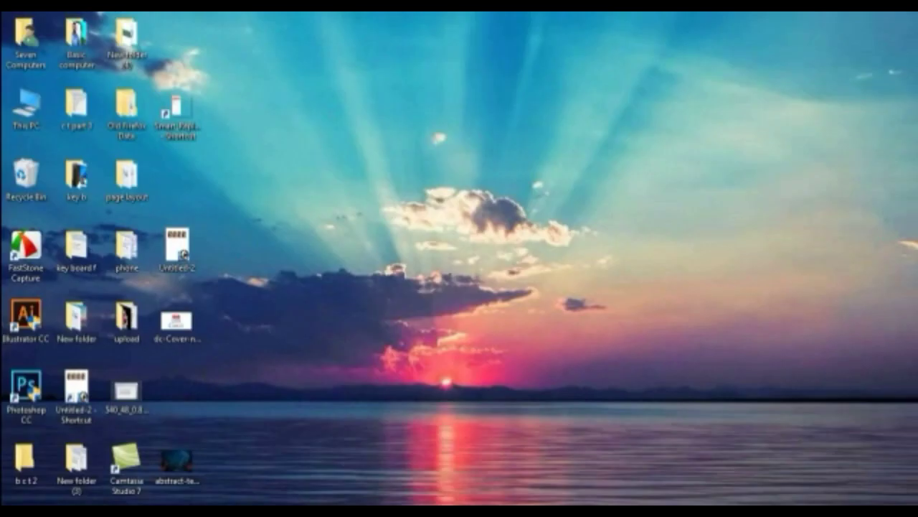
key(super)
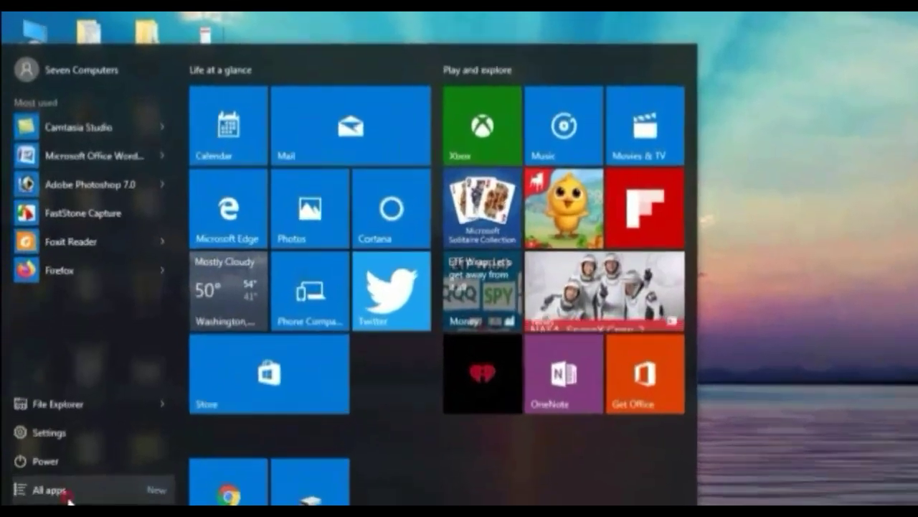
click(43, 492)
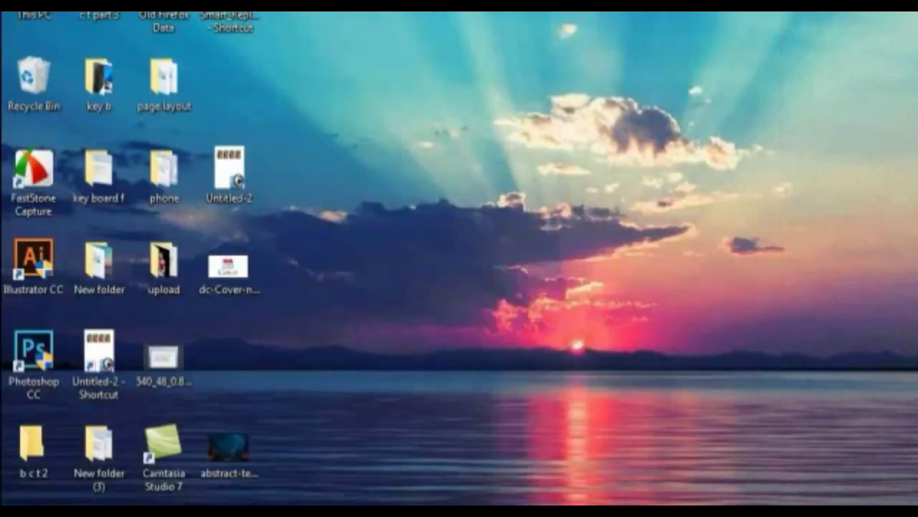
key(super)
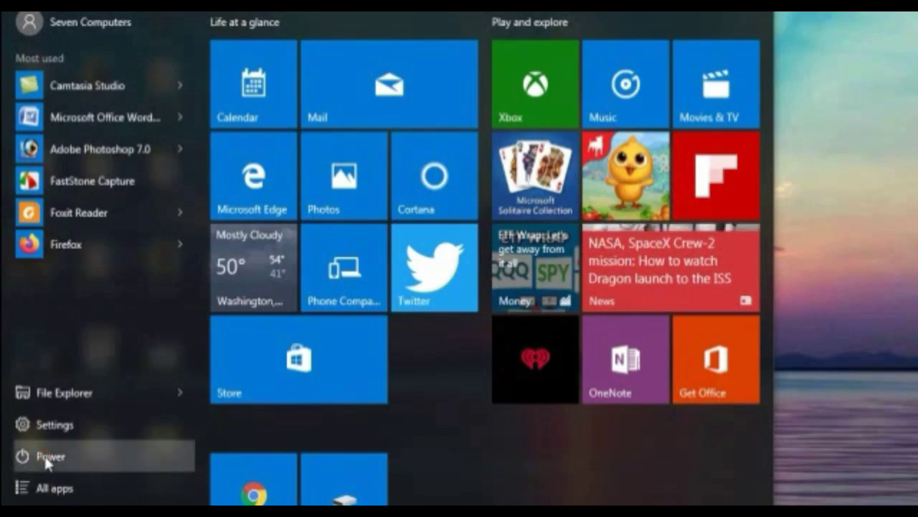
click(46, 458)
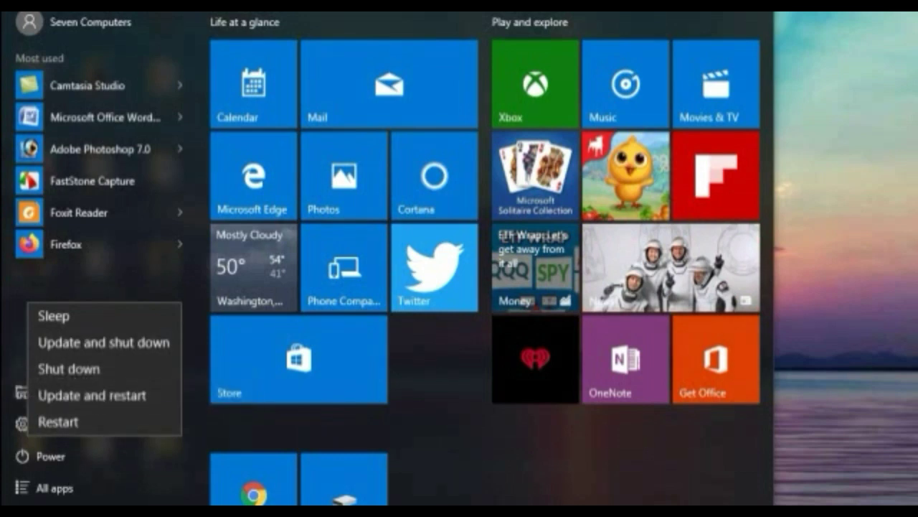
click(48, 502)
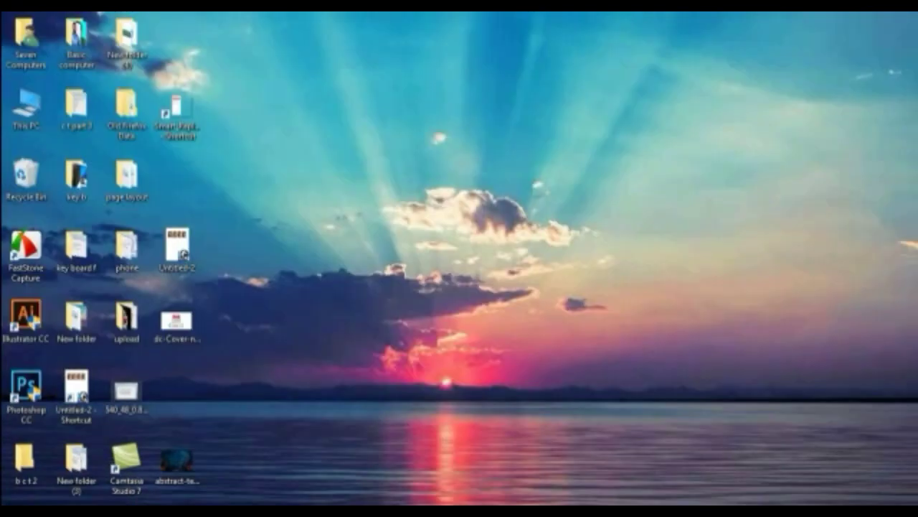
Step: Search Windows for "adobe ph" and dismiss the results without launching anything
key(super+s)
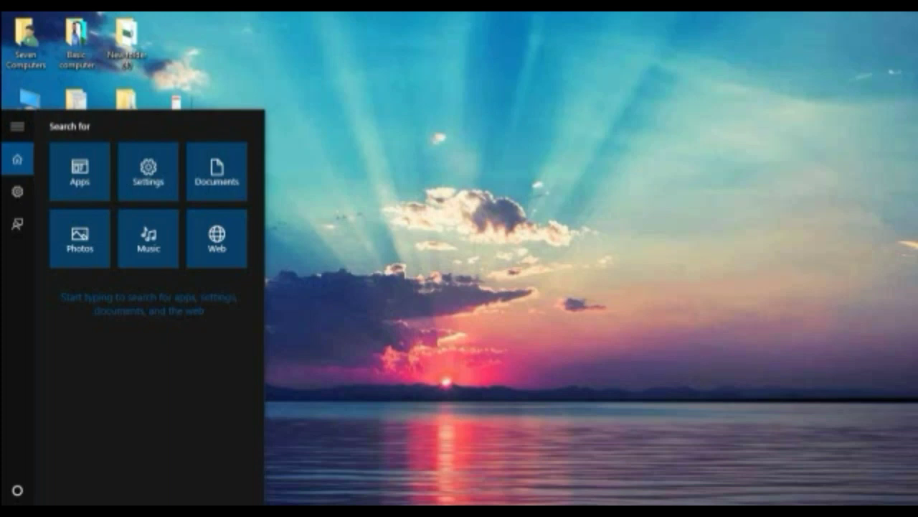
text(ad)
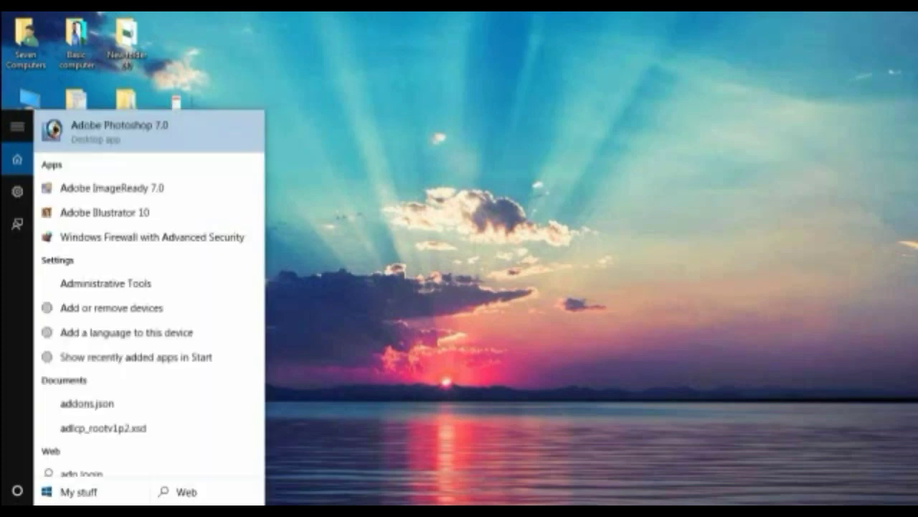
text(obe)
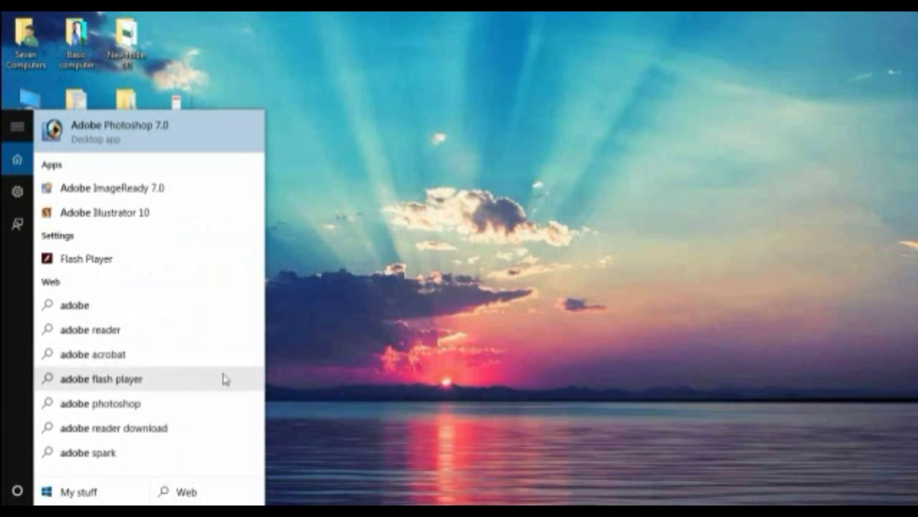
text( ph)
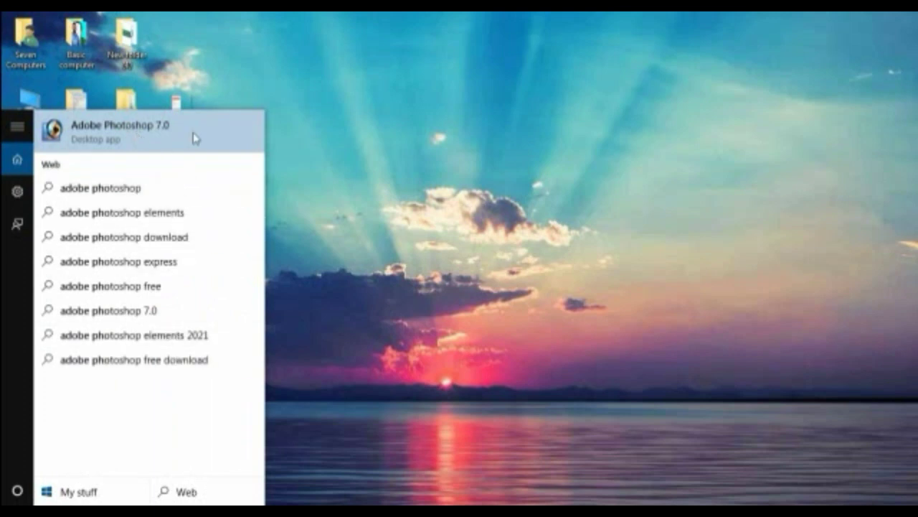
click(330, 180)
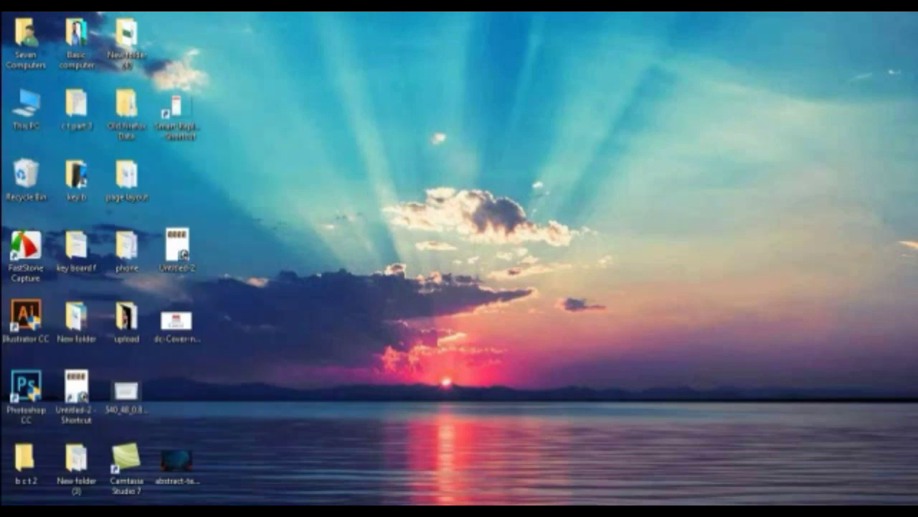
Step: Search Windows for "word" and look at the Microsoft Office Word 2007 entry
key(super+s)
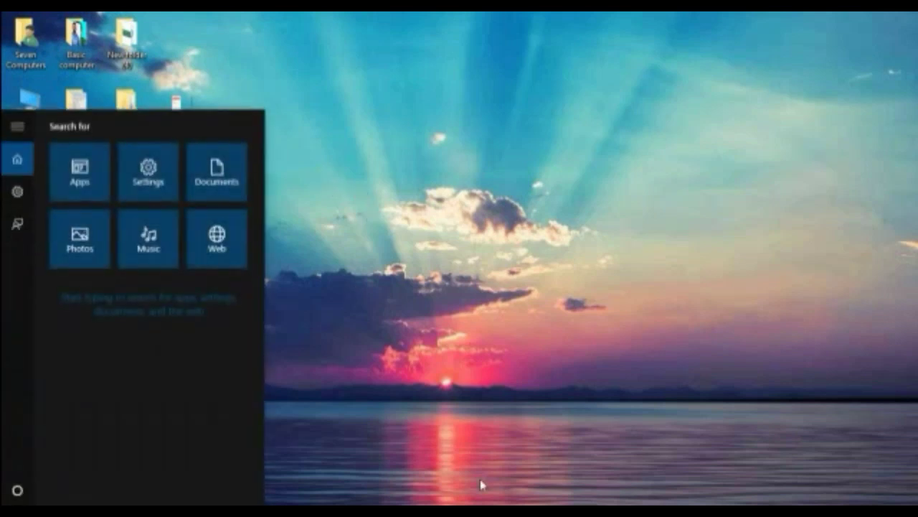
text(word)
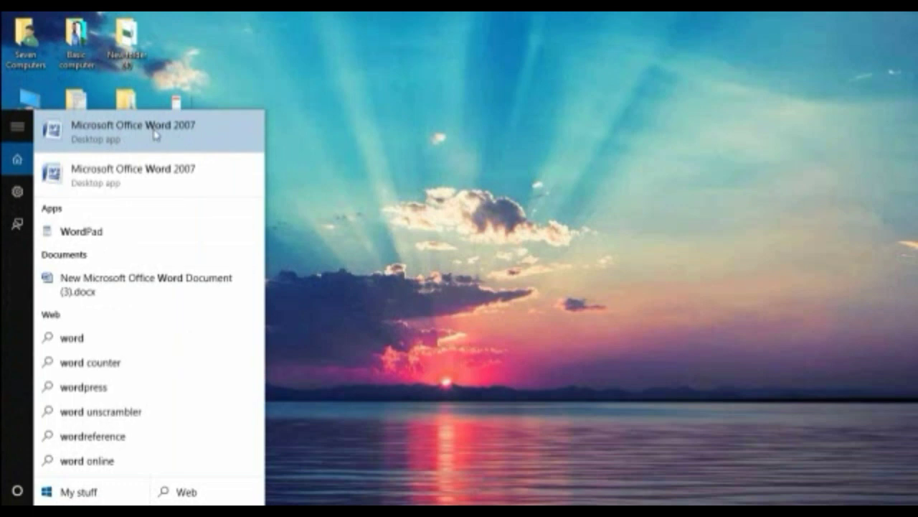
click(211, 163)
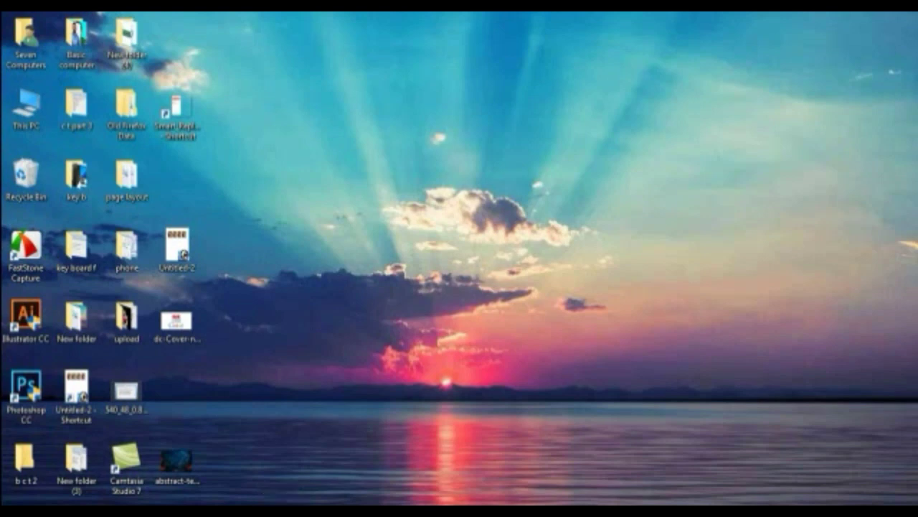
Step: View all open windows in Task View, return to the desktop, and preview the open Chrome window
key(super+Tab)
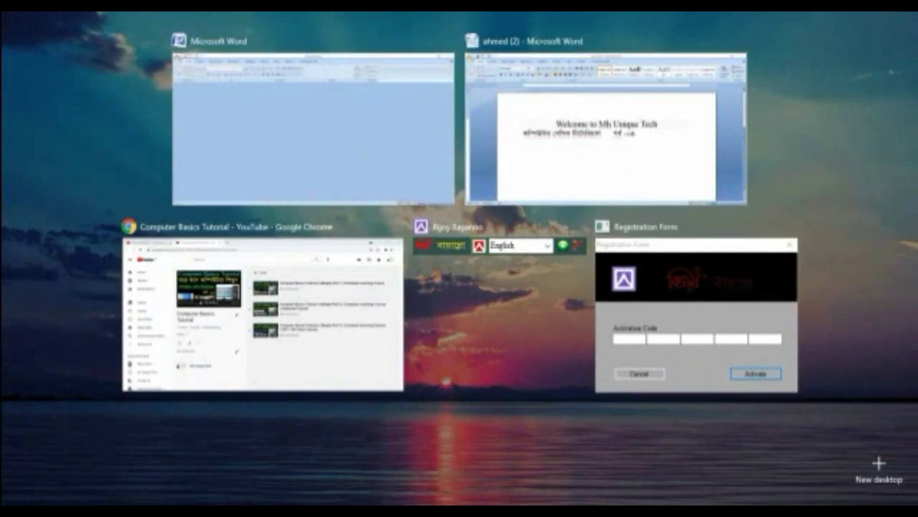
key(Escape)
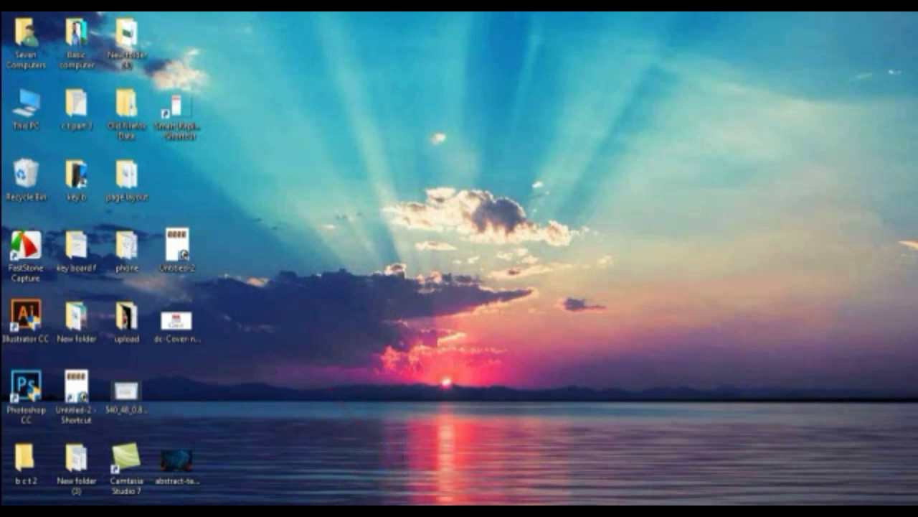
mouse_move(446, 511)
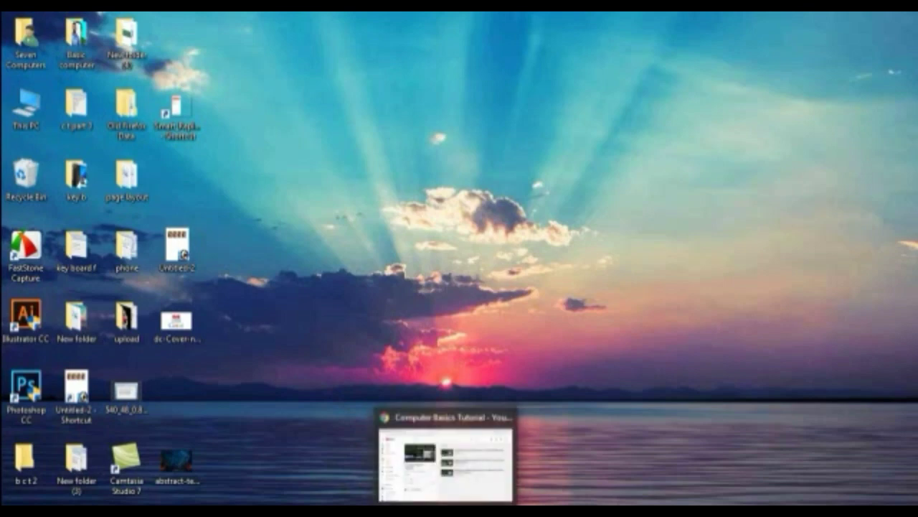
mouse_move(546, 511)
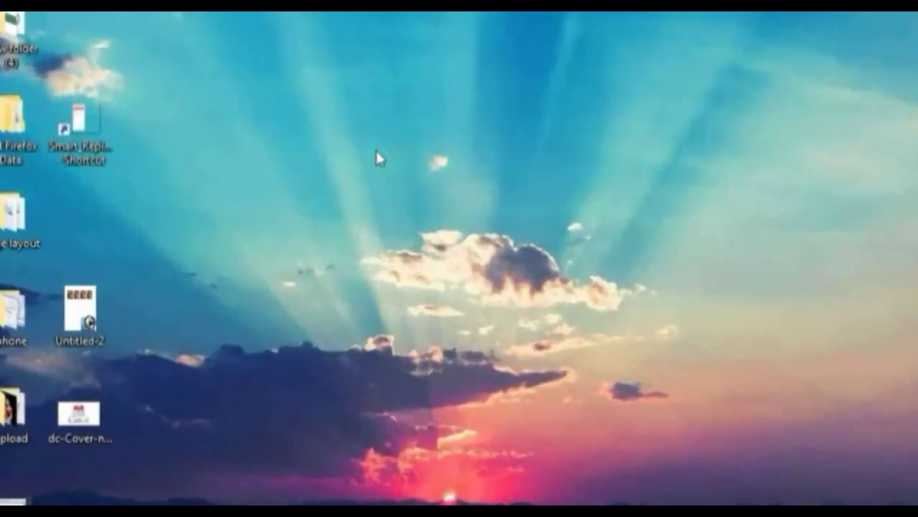
Step: Create a new folder on the empty part of the desktop and name it with a person's first name
right_click(385, 134)
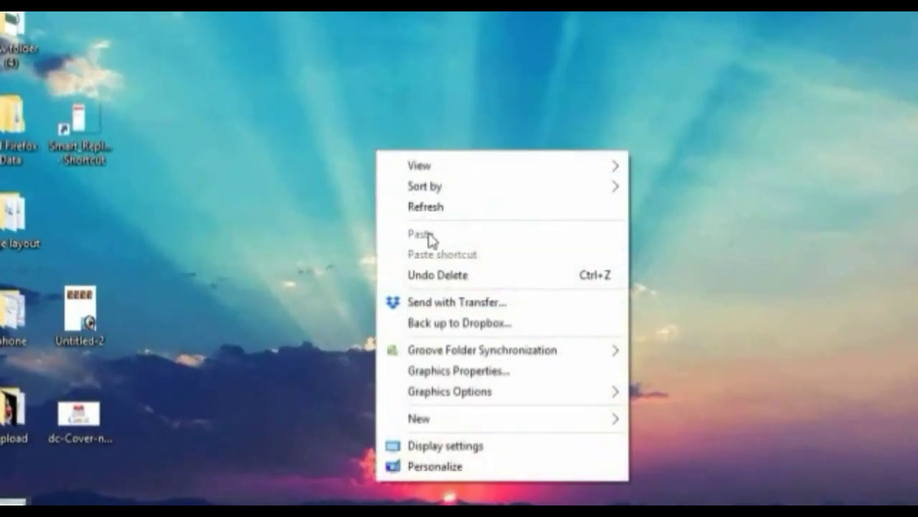
mouse_move(435, 419)
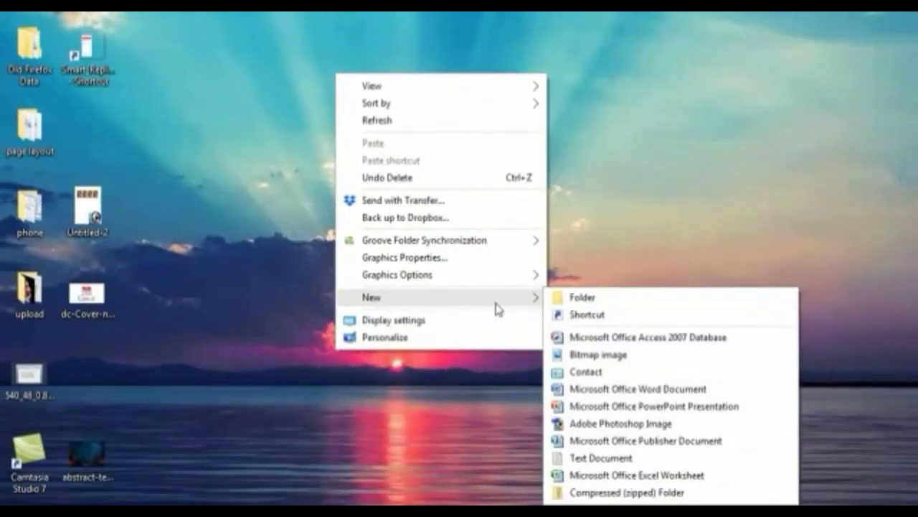
click(658, 299)
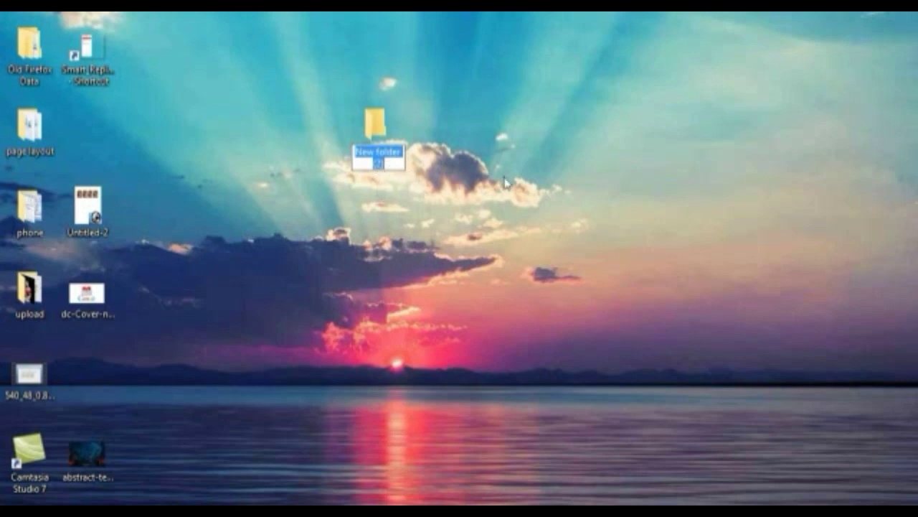
key(BackSpace)
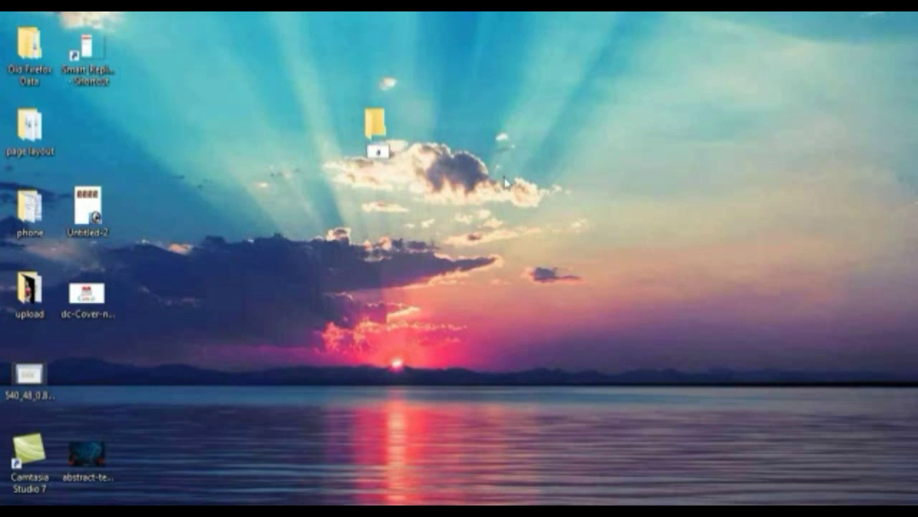
text(ahmed)
key(Return)
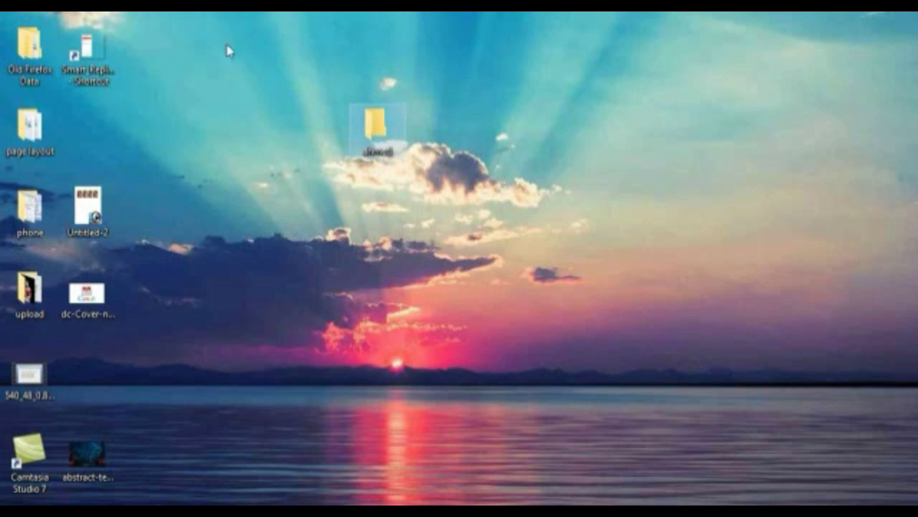
Step: Move the new folder into the free spot beside the page layout folder and deselect it
drag(377, 133, 111, 141)
click(547, 136)
drag(94, 143, 94, 143)
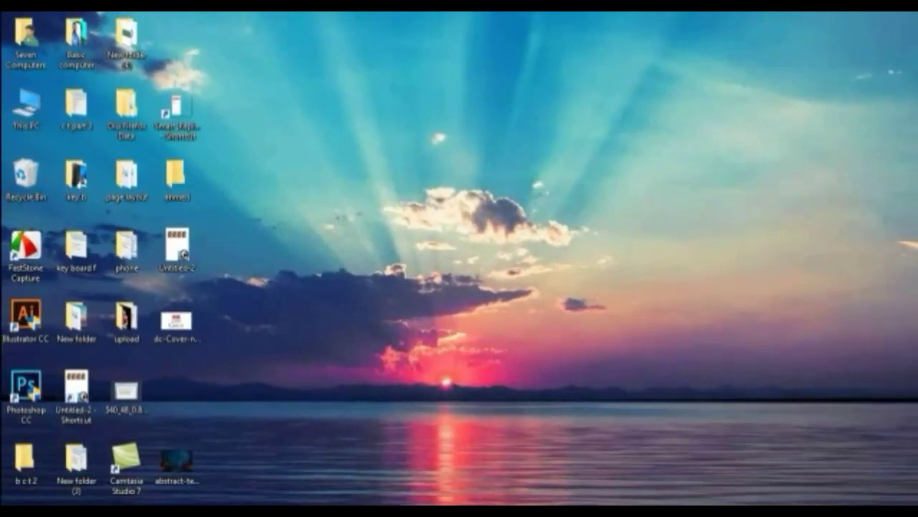
Step: Add an Adobe Photoshop 7.0 shortcut from the installed apps list to an empty area of the desktop
click(21, 503)
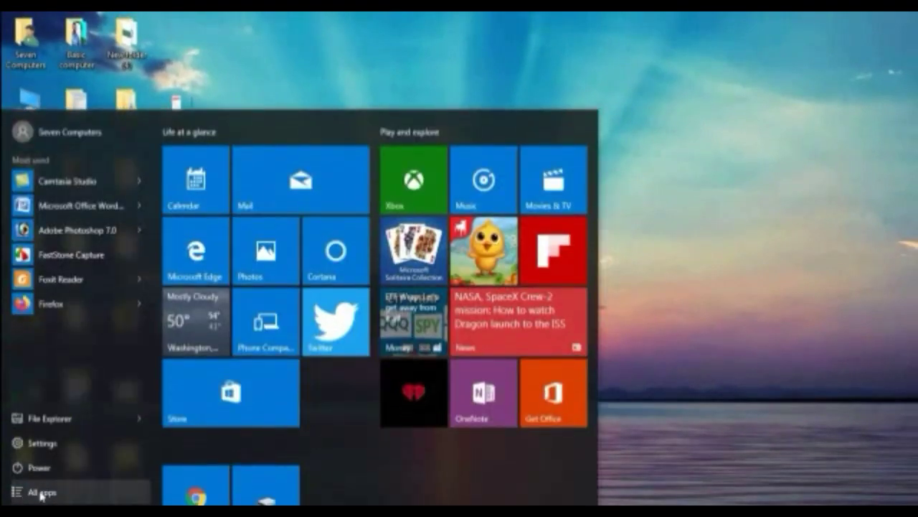
click(30, 492)
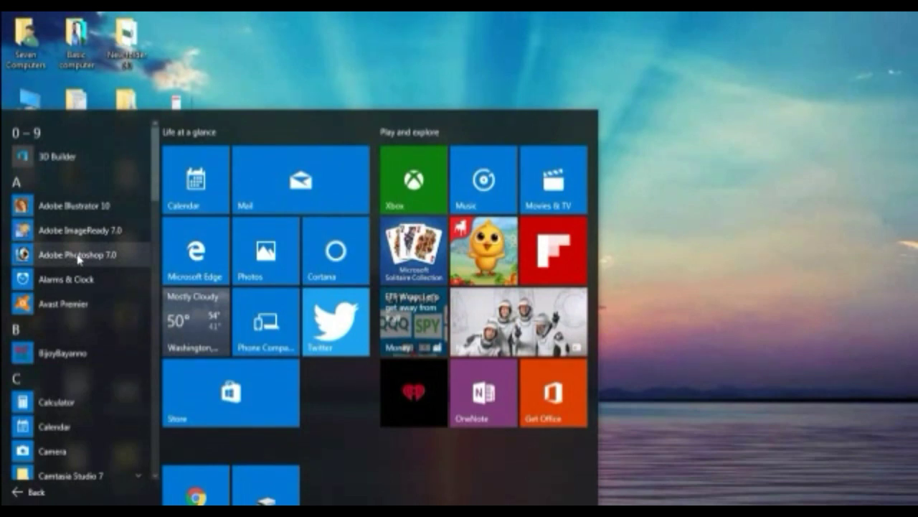
drag(78, 258, 828, 148)
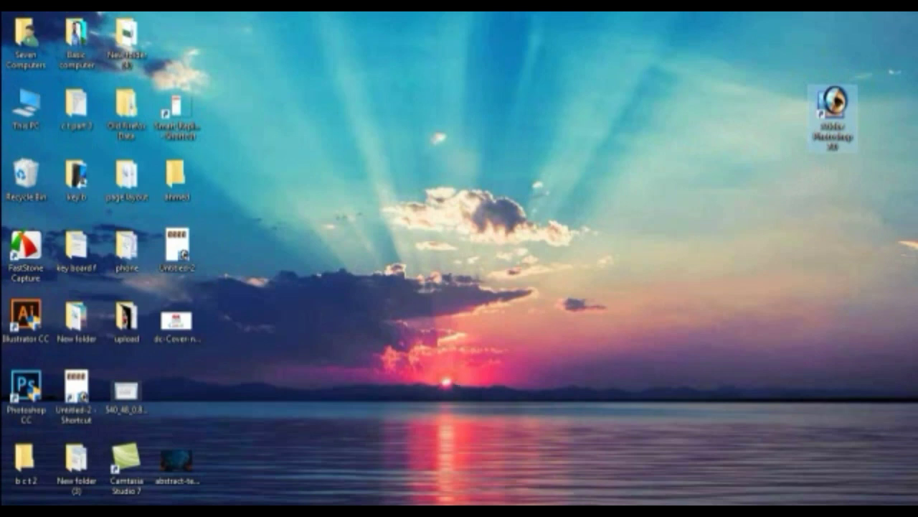
Step: Add an Adobe Illustrator 10 shortcut from the installed apps list to the desktop and place it beside the Photoshop 7.0 shortcut
key(super)
click(35, 487)
scroll(74, 464, down, 3)
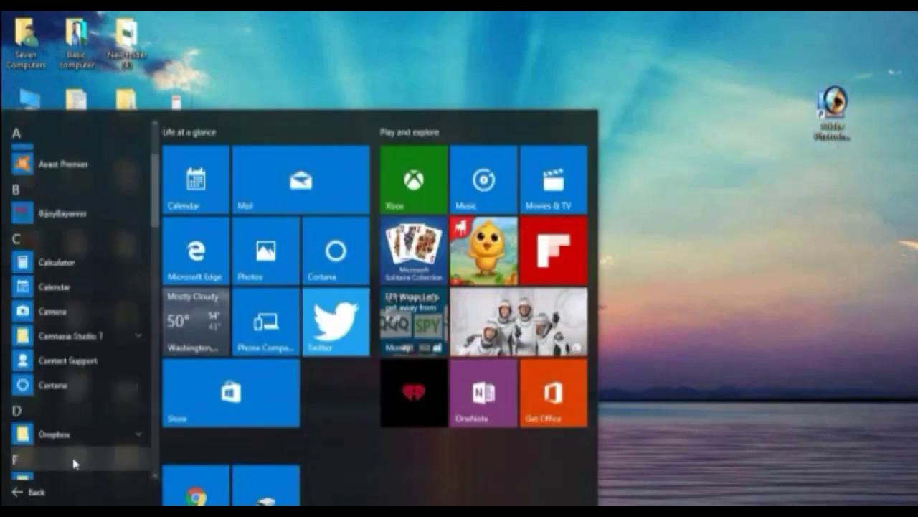
scroll(74, 465, down, 3)
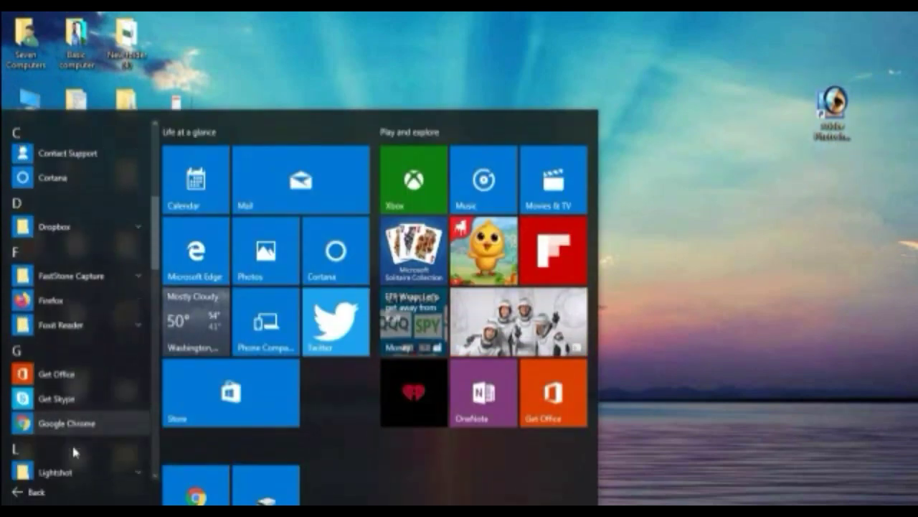
scroll(74, 452, down, 1)
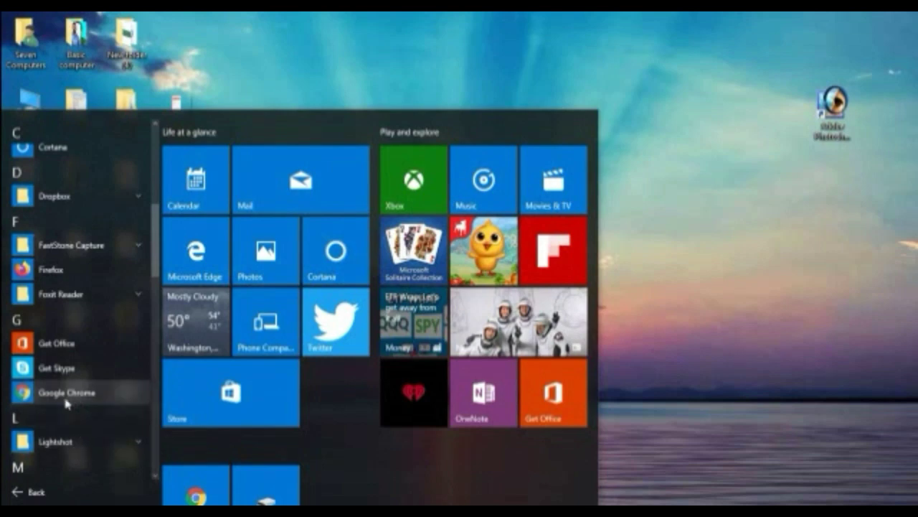
scroll(61, 406, up, 5)
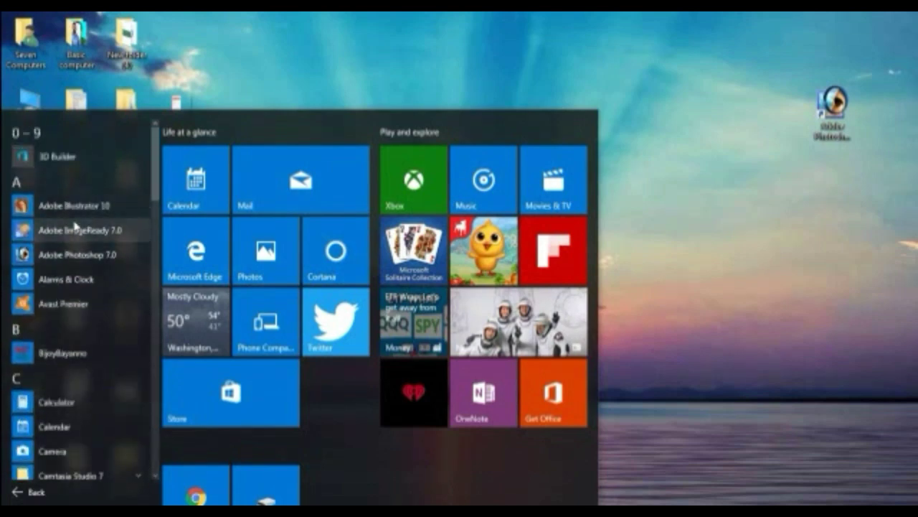
drag(66, 208, 865, 318)
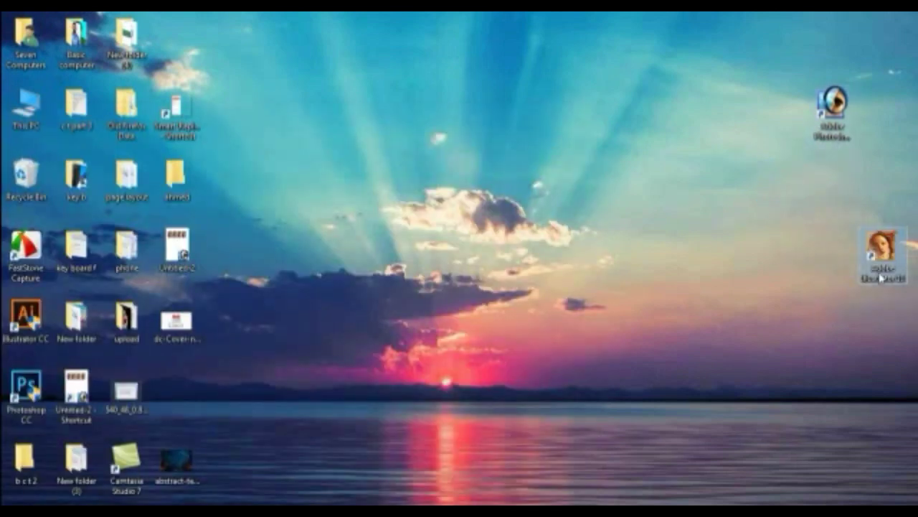
drag(879, 251, 732, 115)
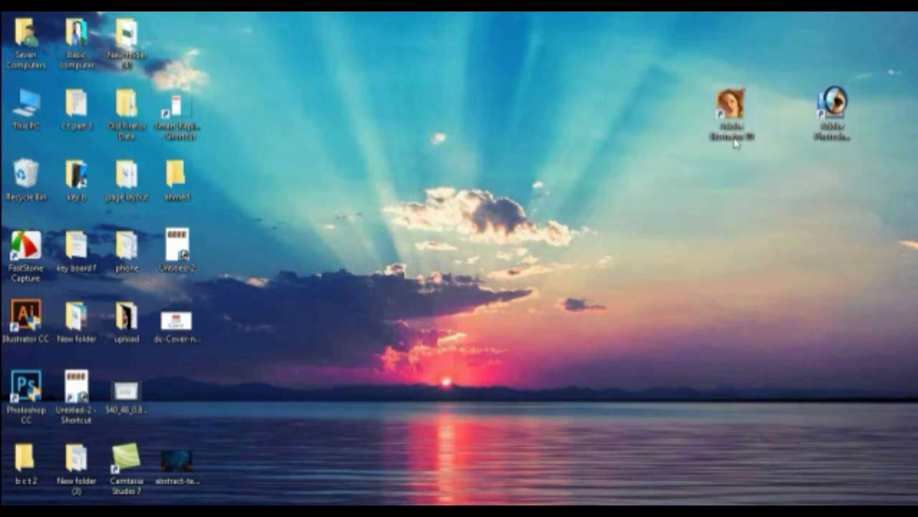
drag(681, 66, 854, 164)
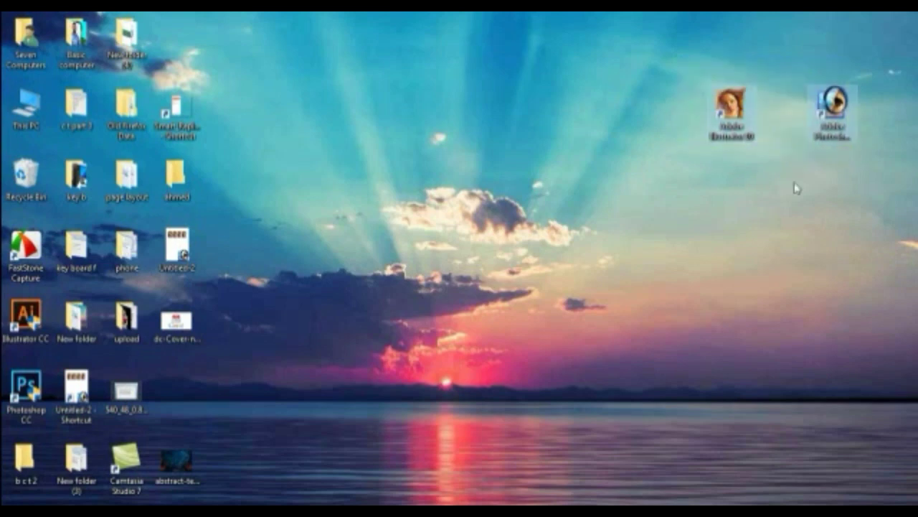
click(751, 214)
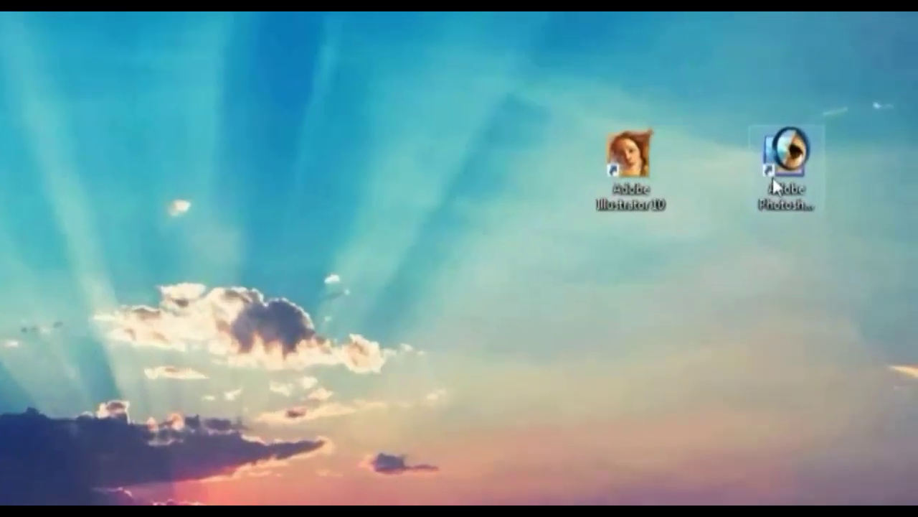
click(823, 125)
drag(545, 69, 808, 289)
drag(523, 81, 805, 329)
click(789, 329)
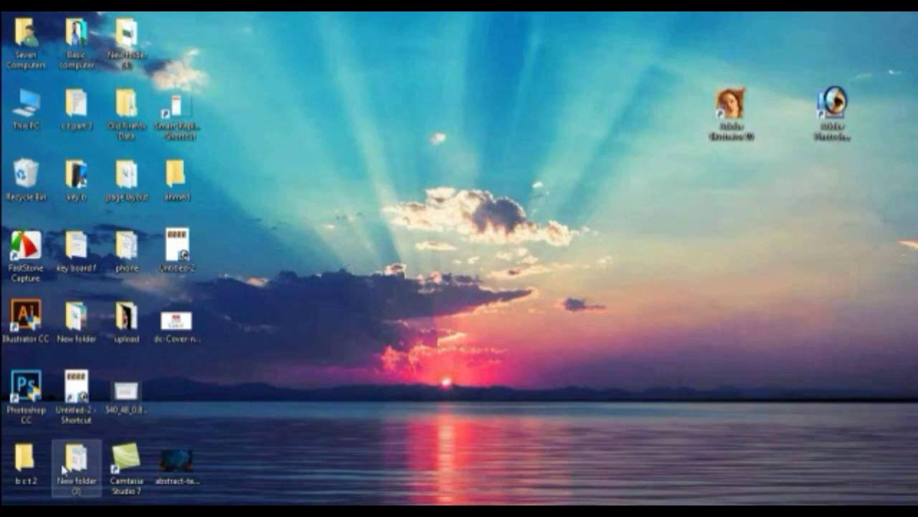
key(super)
key(super)
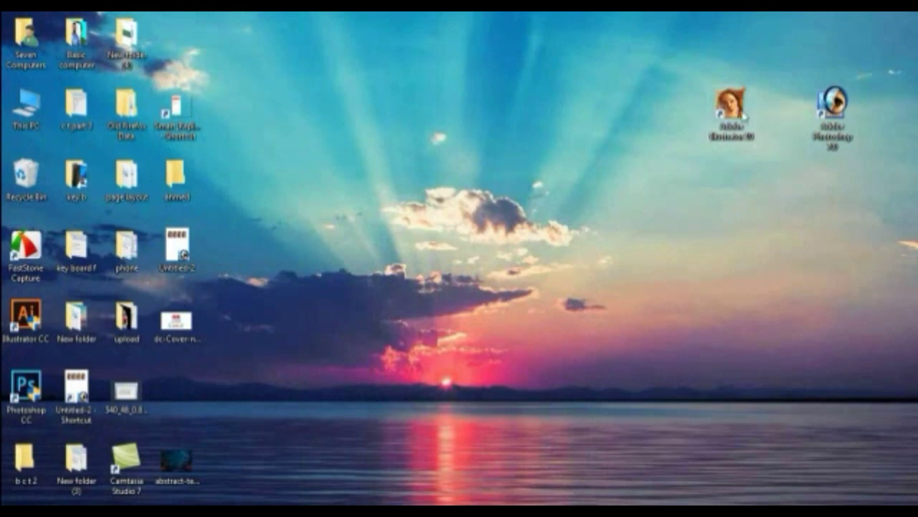
Step: Move the Illustrator 10 shortcut beside New folder (4) and scatter the name folder, Smart Reply shortcut and phone folder across the empty desktop area
drag(739, 115, 183, 65)
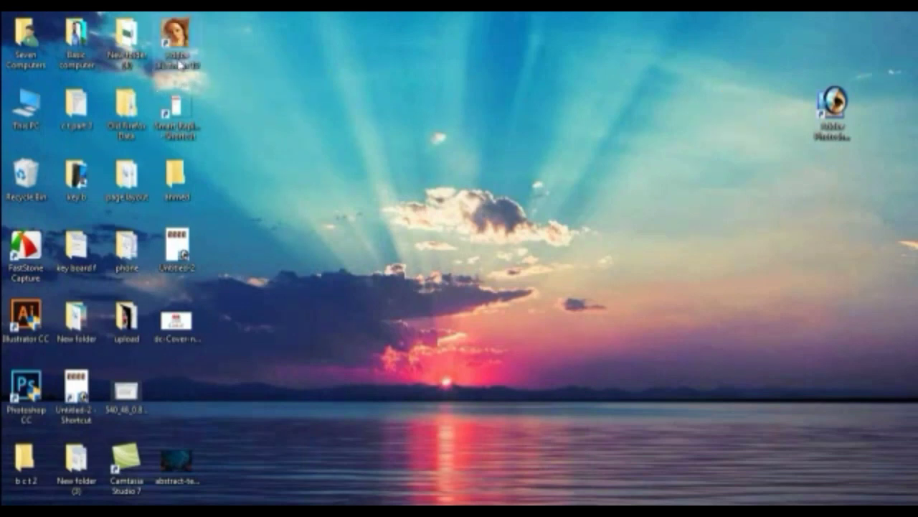
click(832, 102)
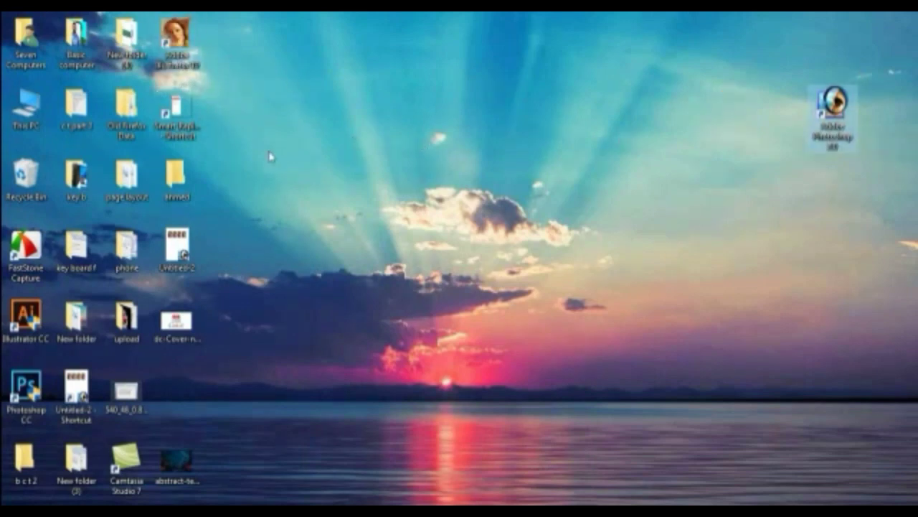
drag(176, 176, 671, 203)
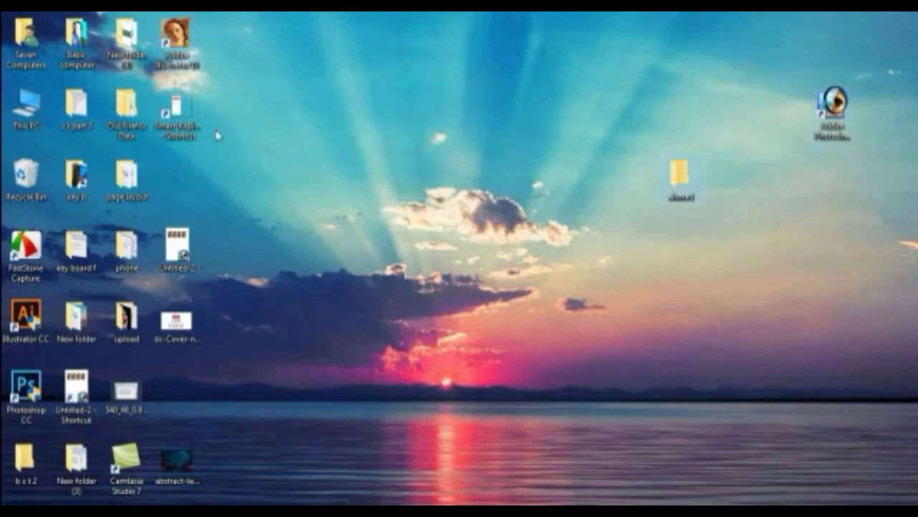
drag(176, 111, 676, 81)
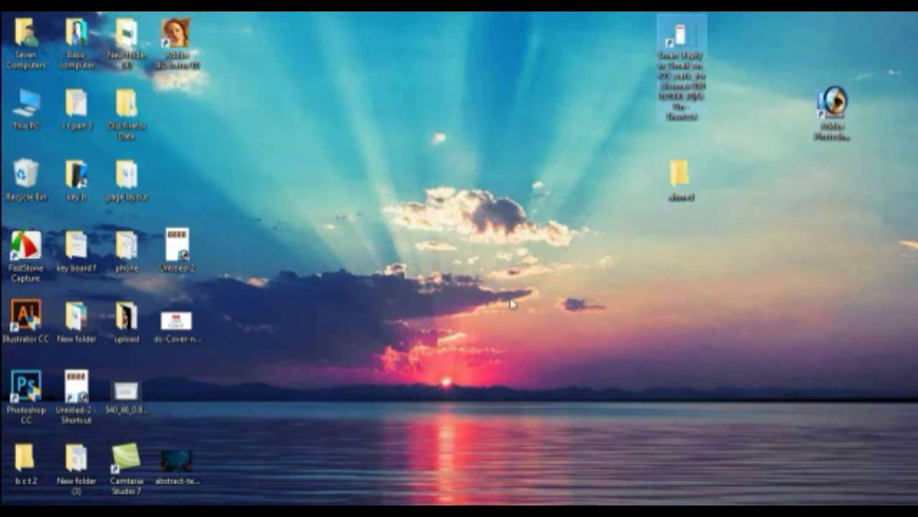
drag(127, 246, 691, 370)
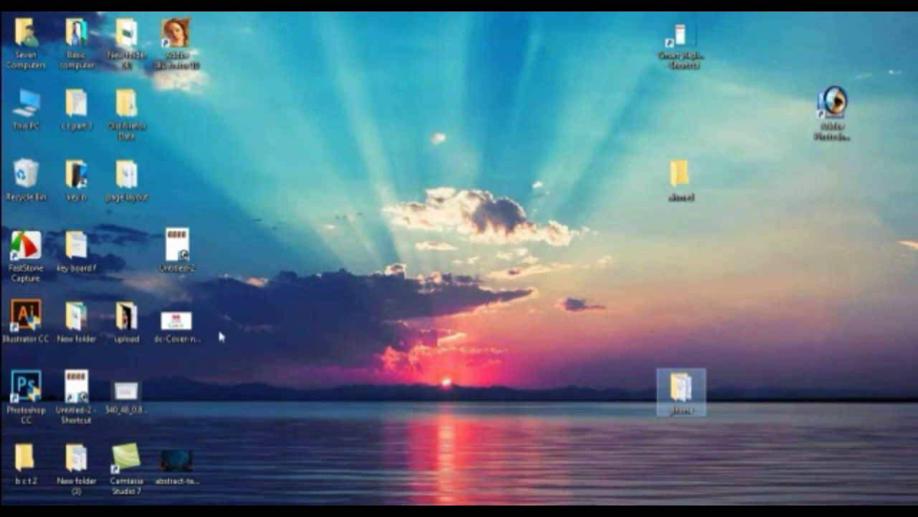
click(334, 118)
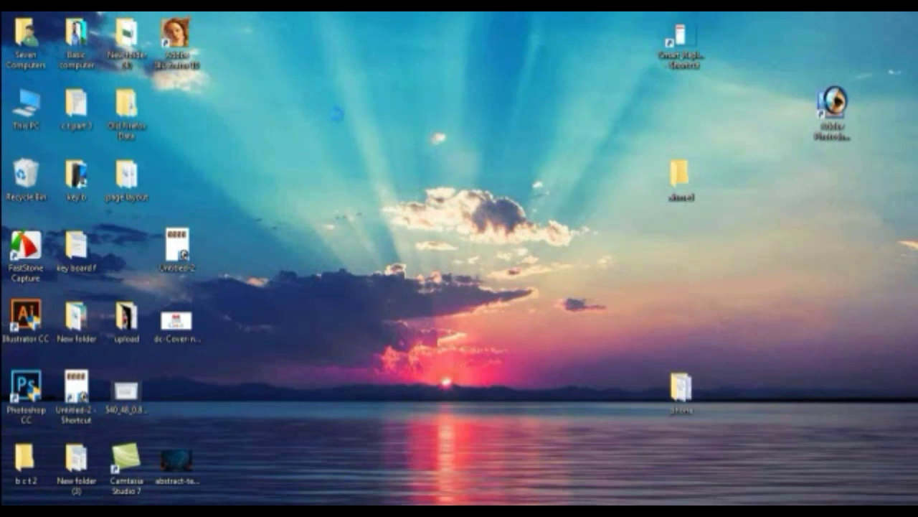
Step: Turn on automatic arrangement of the desktop icons
right_click(336, 114)
mouse_move(394, 127)
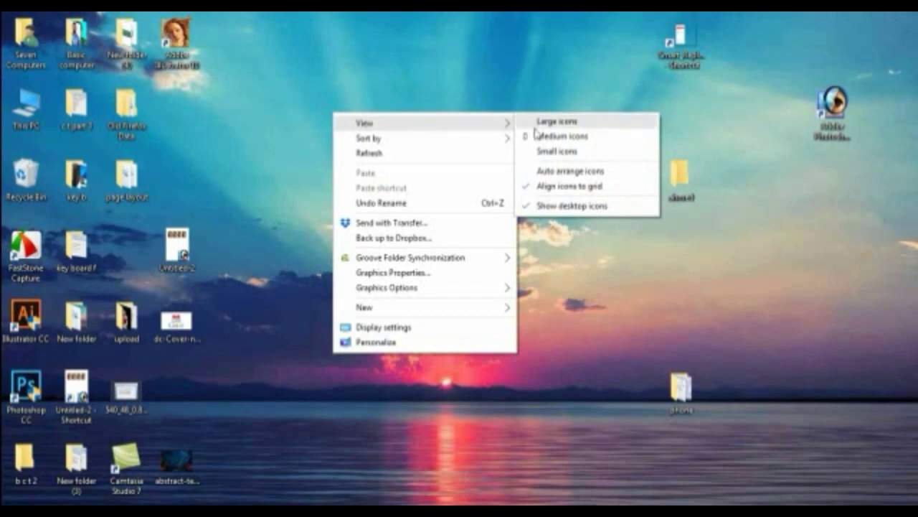
click(598, 172)
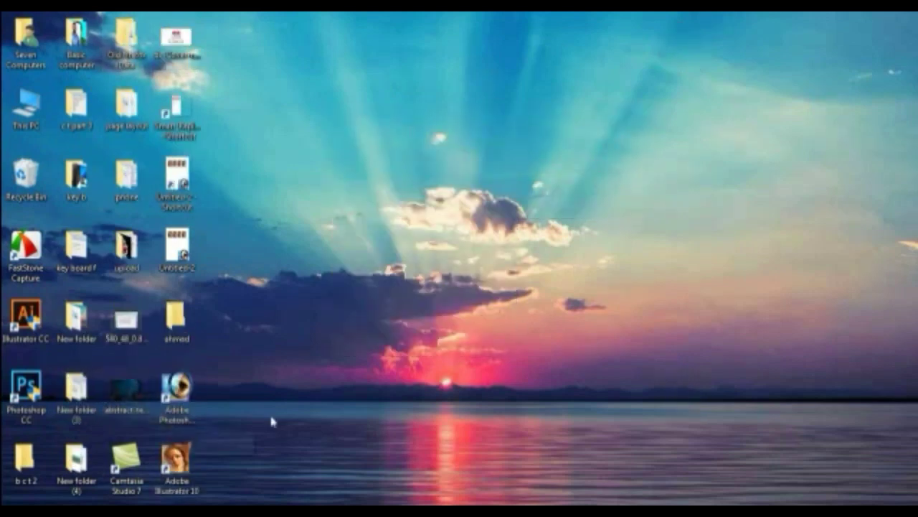
Step: Move the phone folder into the fourth icon column and try to place other icons on the empty desktop area with auto arrange active
drag(126, 176, 231, 244)
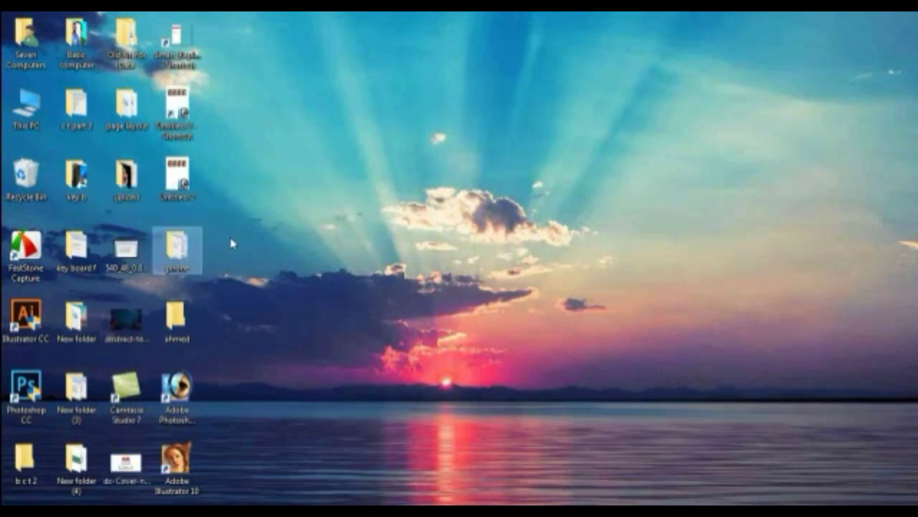
drag(177, 109, 810, 280)
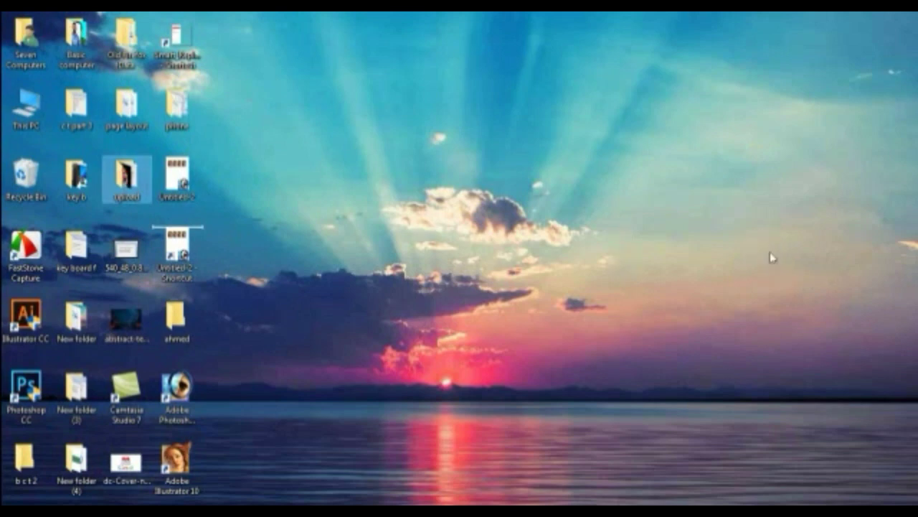
Step: Turn off Auto arrange icons for the desktop so icons can be placed freely
right_click(381, 154)
mouse_move(406, 157)
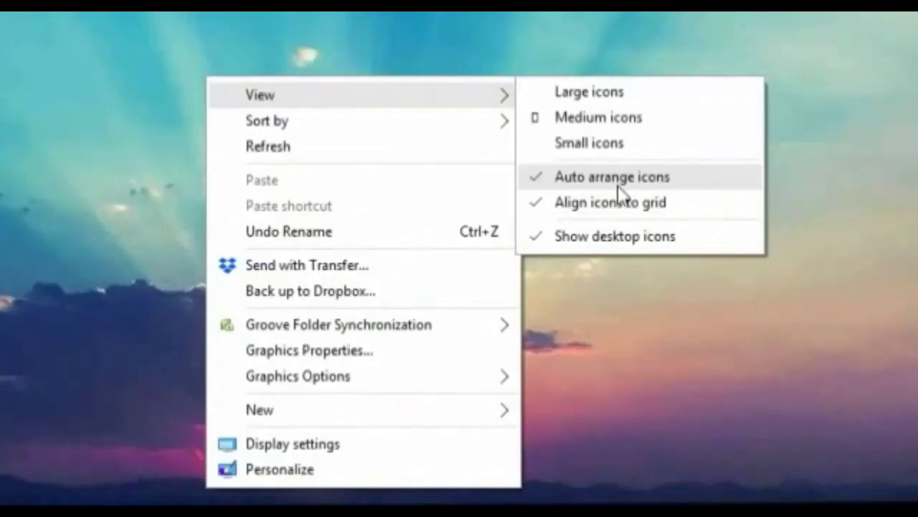
click(624, 180)
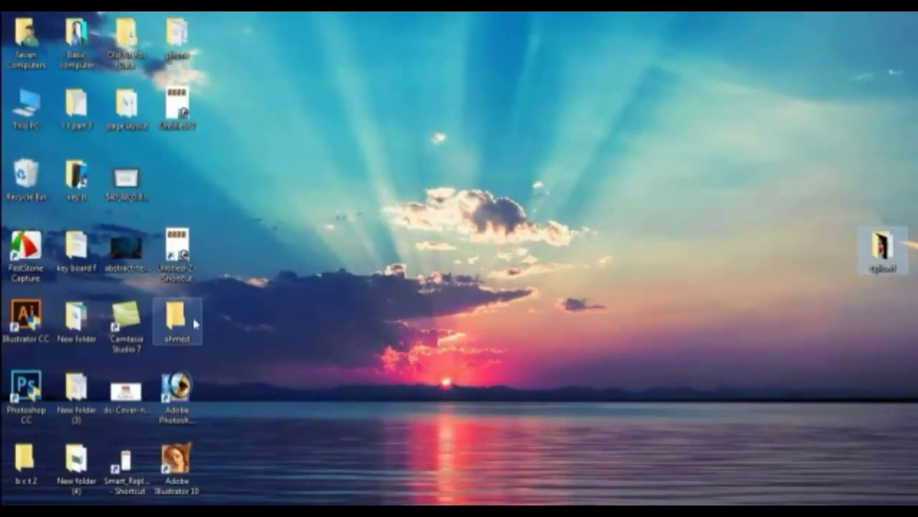
Step: Spread the name folder, the 540_48 image and the Untitled-2 file over the empty part of the desktop
drag(177, 321, 751, 365)
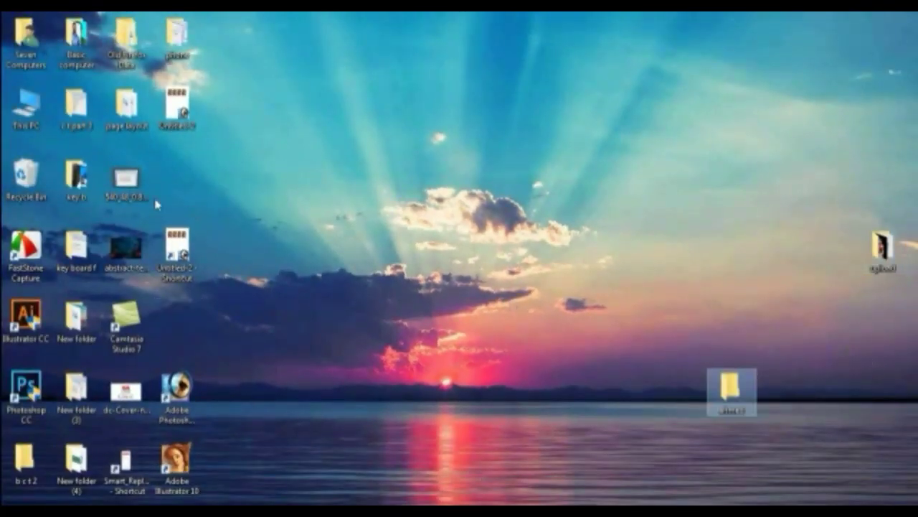
drag(126, 179, 680, 183)
drag(177, 108, 685, 247)
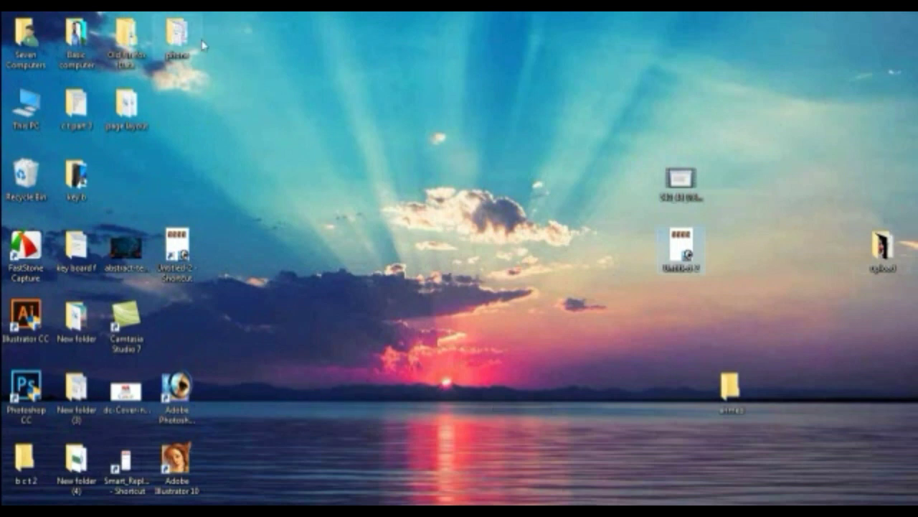
Step: Re-enable Auto arrange icons to line the scattered desktop icons back up in columns
right_click(291, 204)
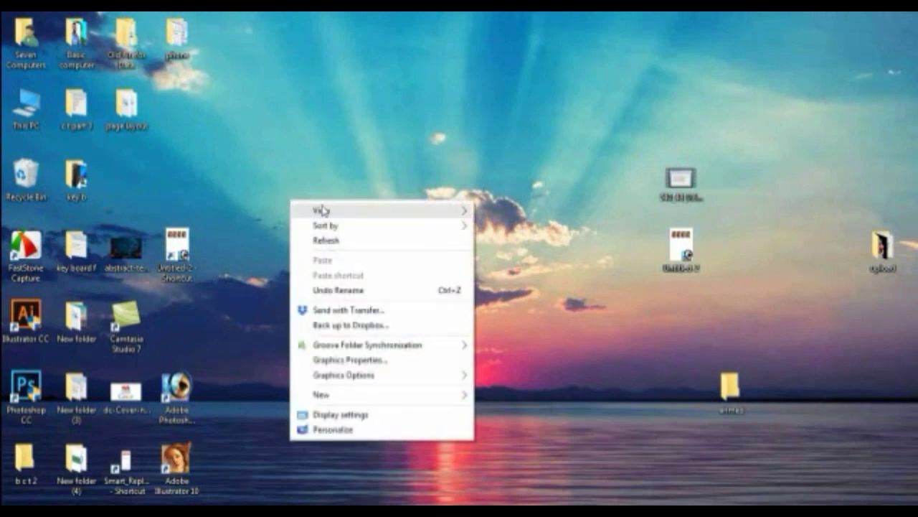
mouse_move(355, 209)
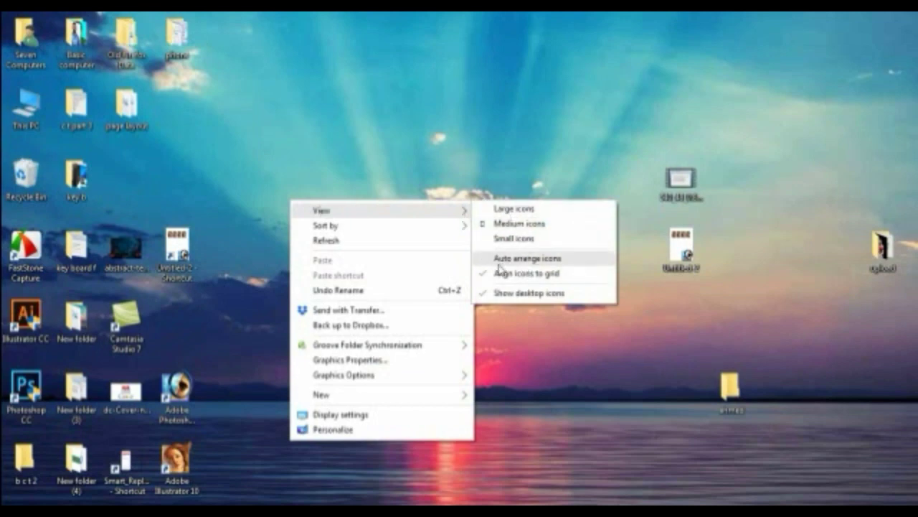
click(554, 259)
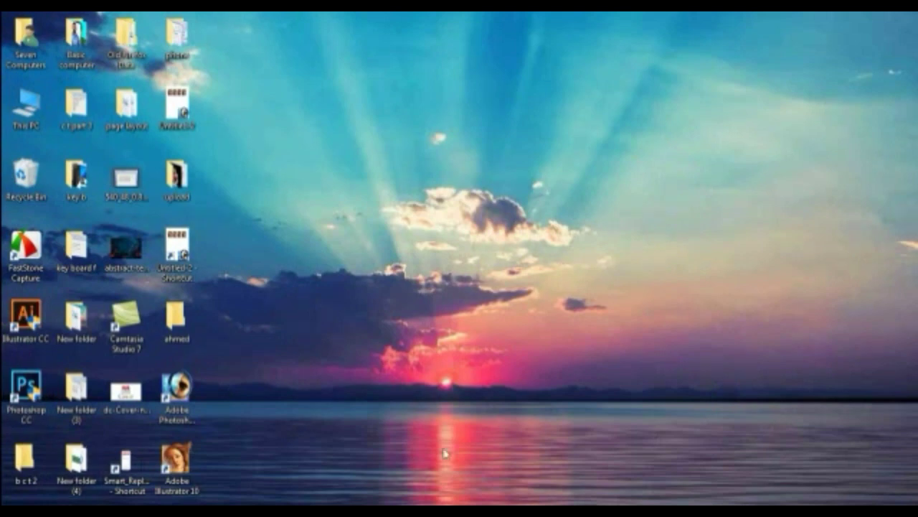